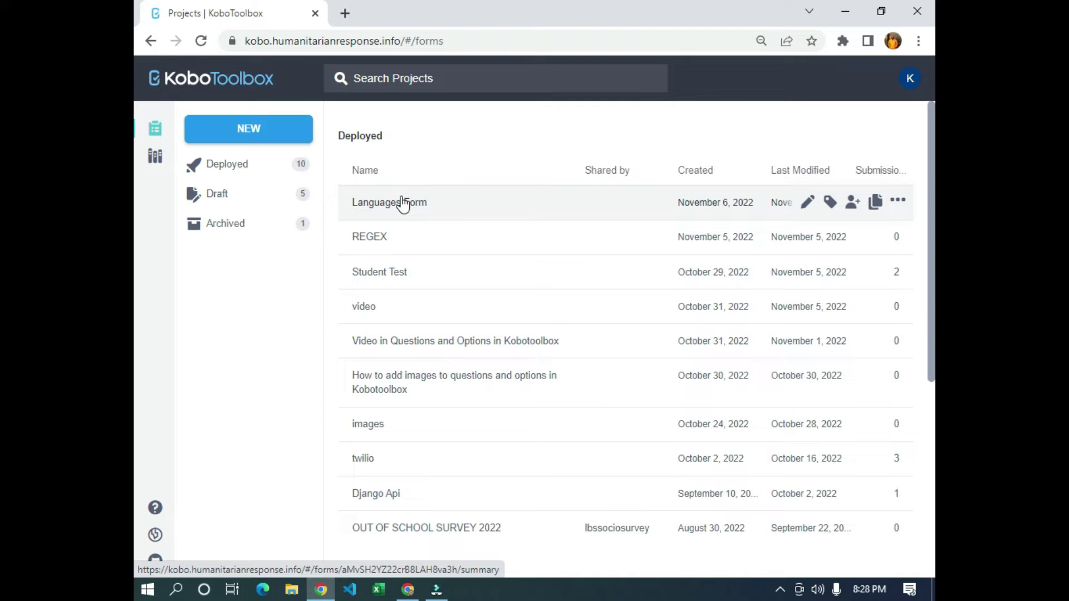
# - Start a new project from scratch named 'DEPLOY TO SERVER'
pyautogui.click(255, 137)
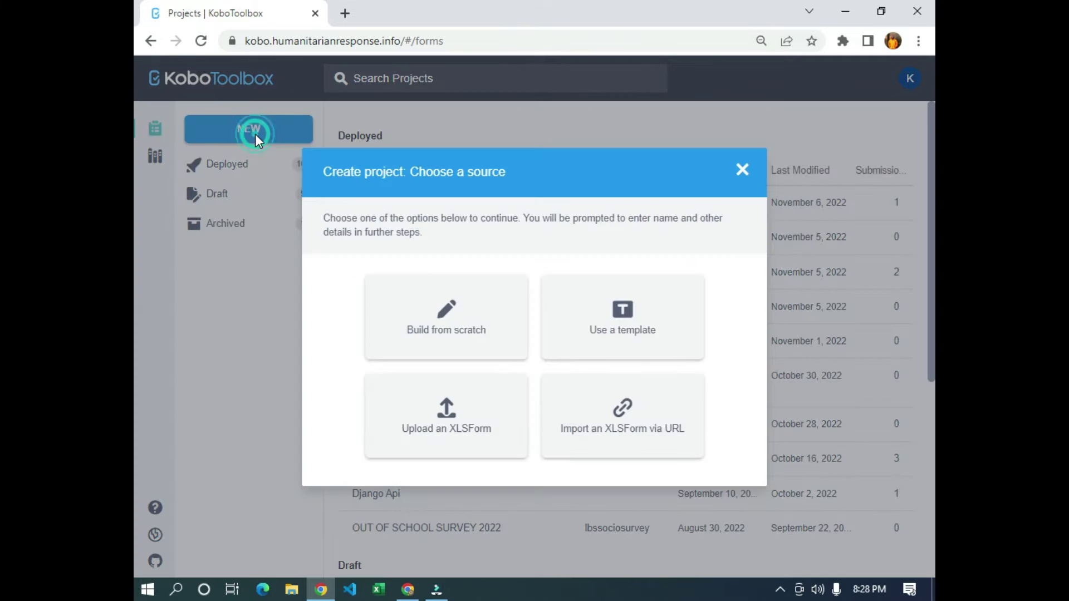
pyautogui.click(427, 338)
pyautogui.click(449, 244)
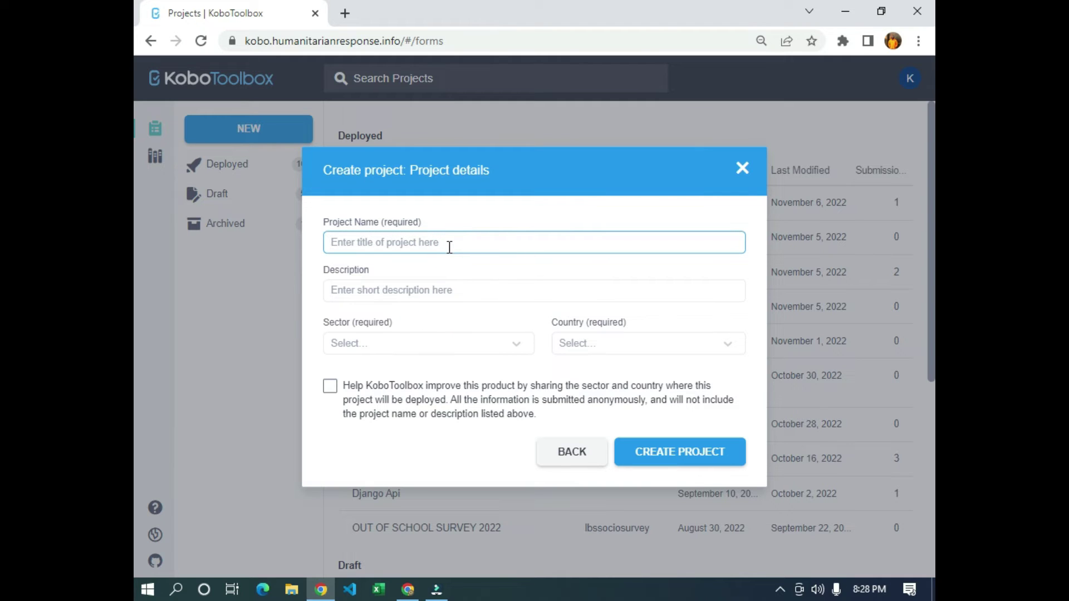
pyautogui.write('dE')
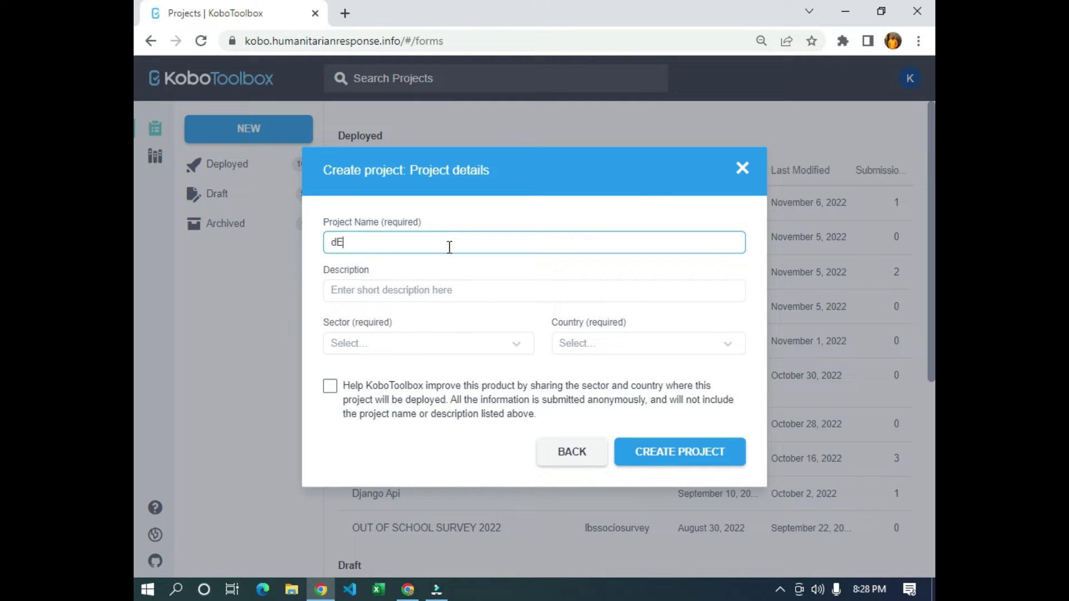
pyautogui.press('BackSpace')
pyautogui.press('BackSpace')
pyautogui.write('DEPLOY TO SERVER')
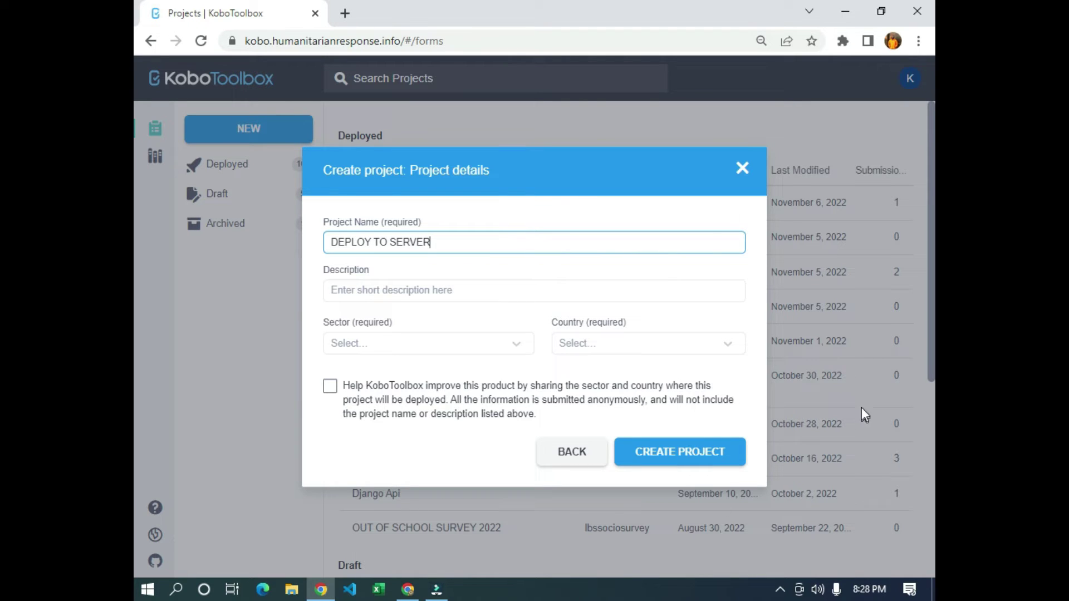
# - Set the sector to Other and the country to Nigeria, then create the project
pyautogui.click(510, 348)
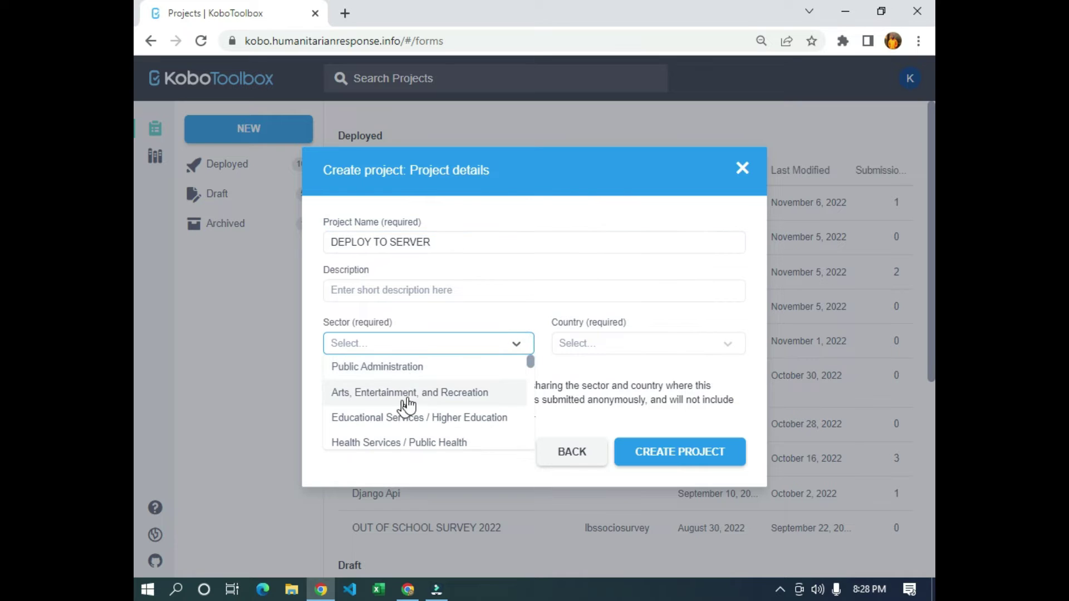
pyautogui.write('OTHER')
pyautogui.click(424, 368)
pyautogui.click(582, 342)
pyautogui.write('NIGERI')
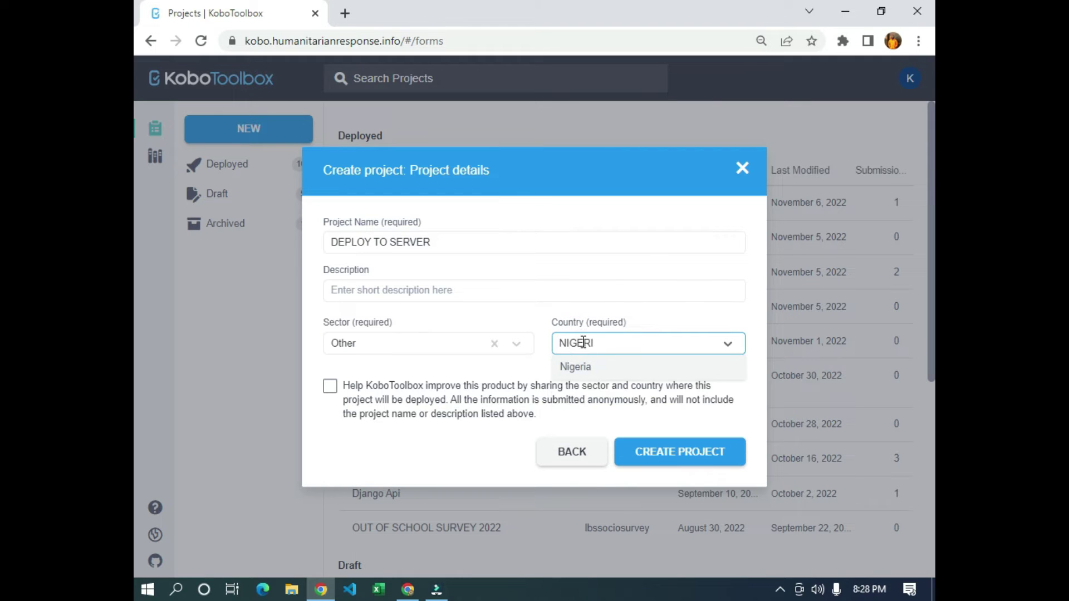
pyautogui.click(582, 369)
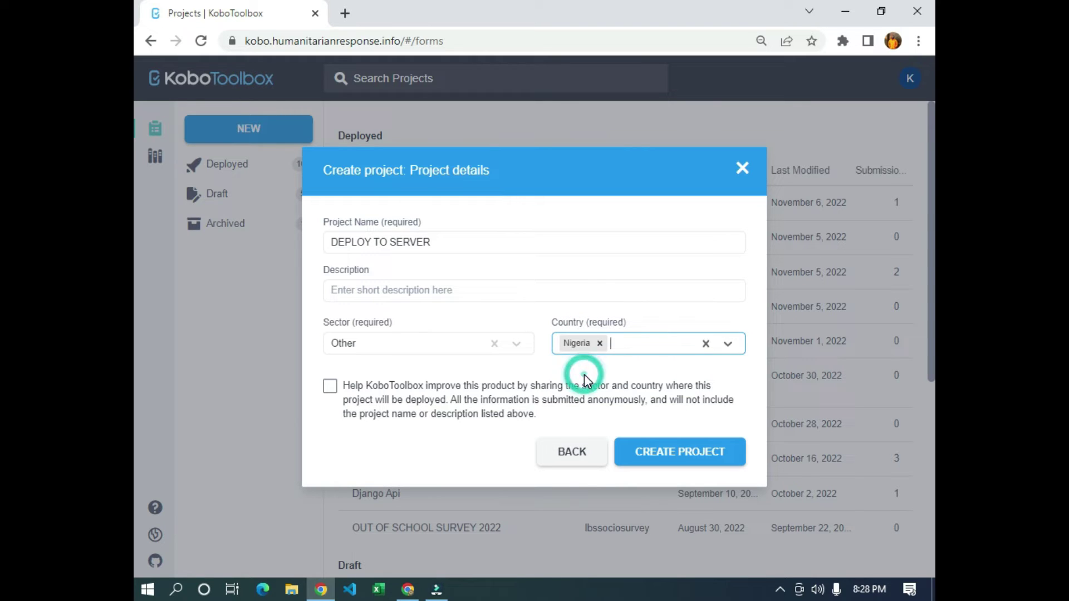
pyautogui.click(699, 460)
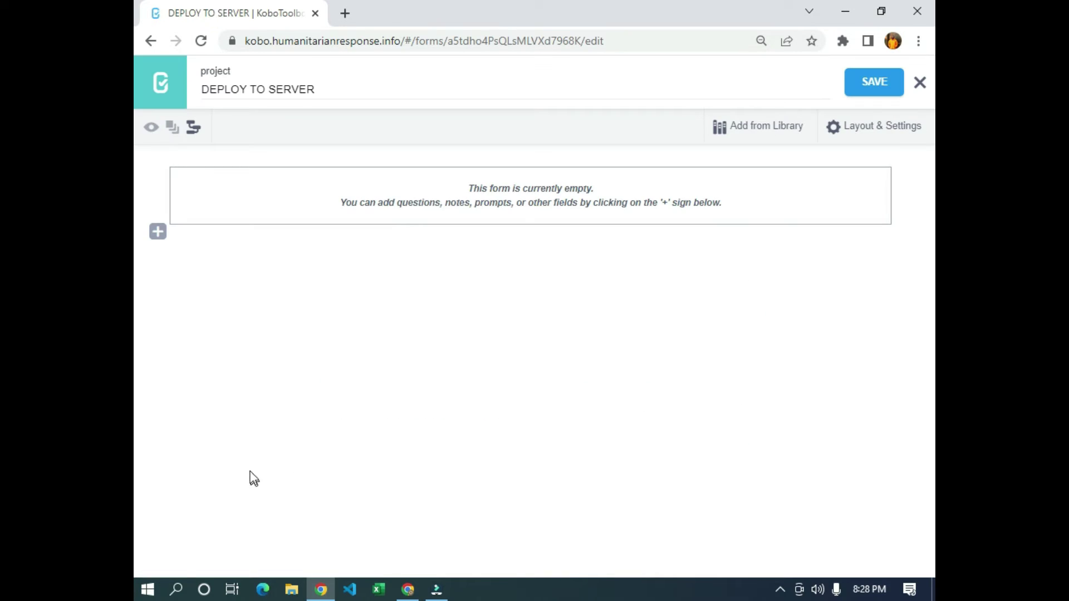
# - Add a Text question 'What is your name?' and enter 'What is your Gender?' as the next label
pyautogui.click(157, 233)
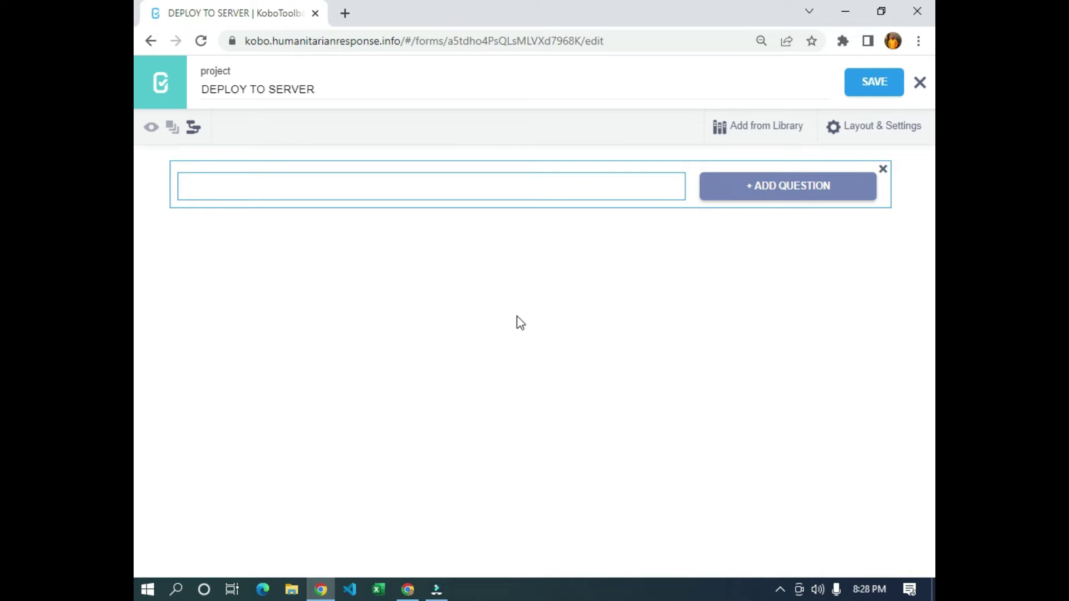
pyautogui.write('What is your name?')
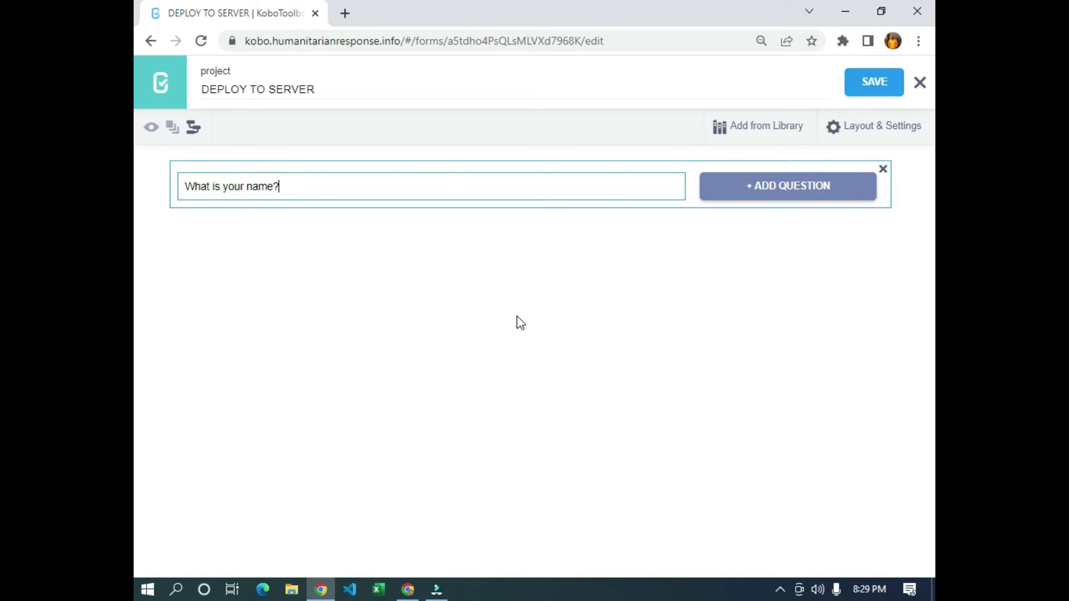
pyautogui.click(727, 195)
pyautogui.click(559, 222)
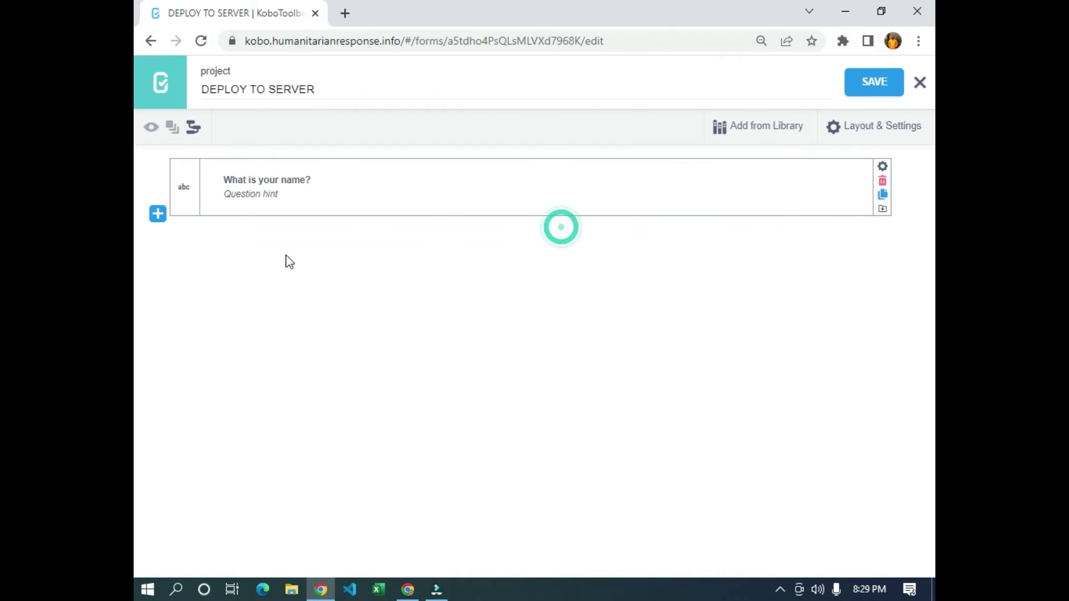
pyautogui.click(157, 214)
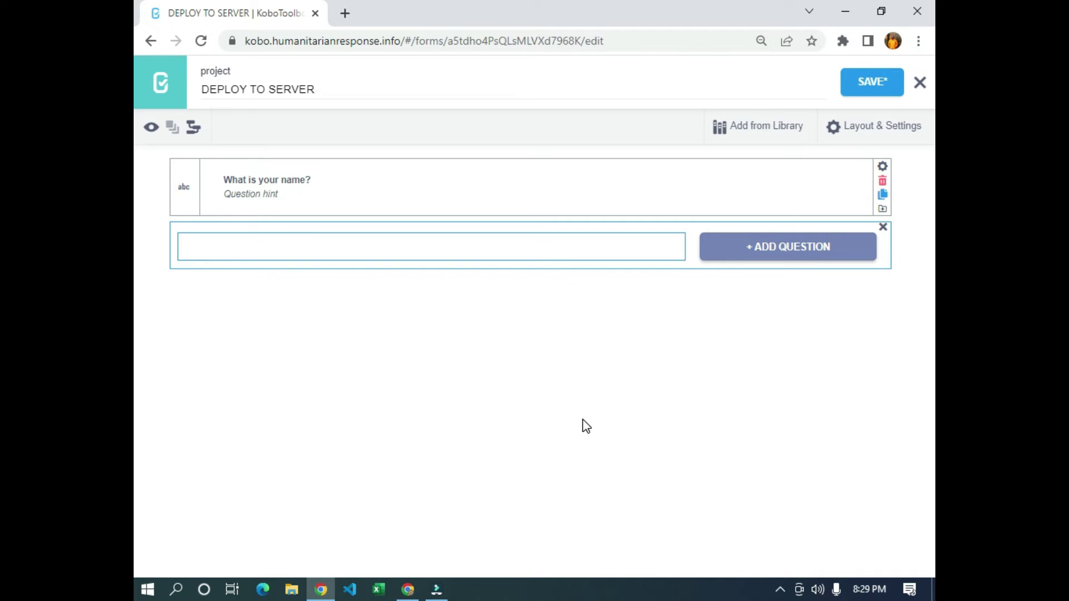
pyautogui.write('What is your Gender?')
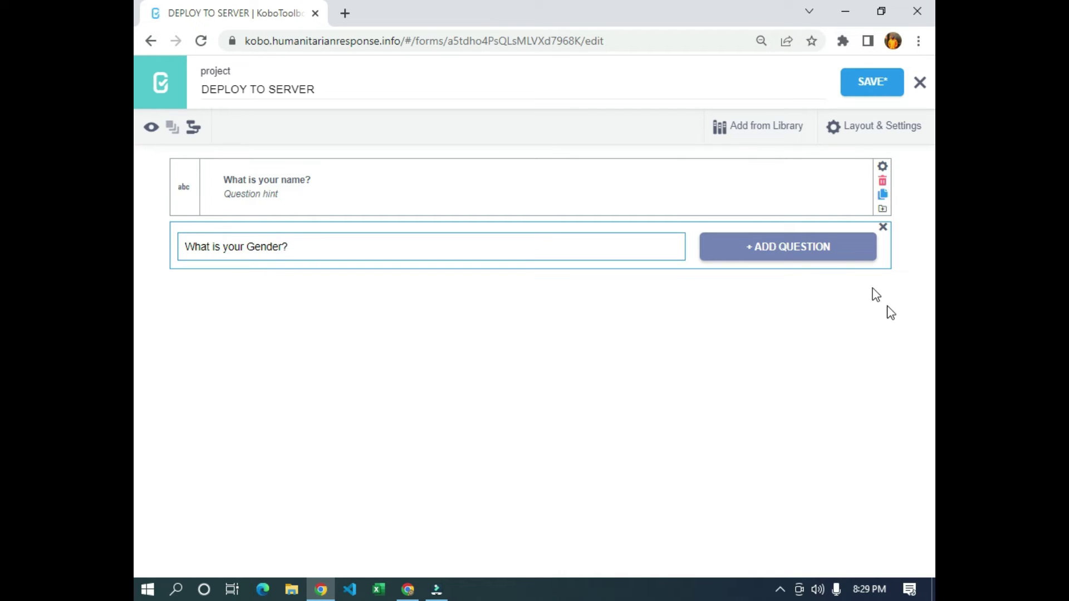
# - Make the gender question Select One with choices Male and Female, save, and collapse it
pyautogui.click(808, 248)
pyautogui.click(266, 273)
pyautogui.write('Male')
pyautogui.click(345, 333)
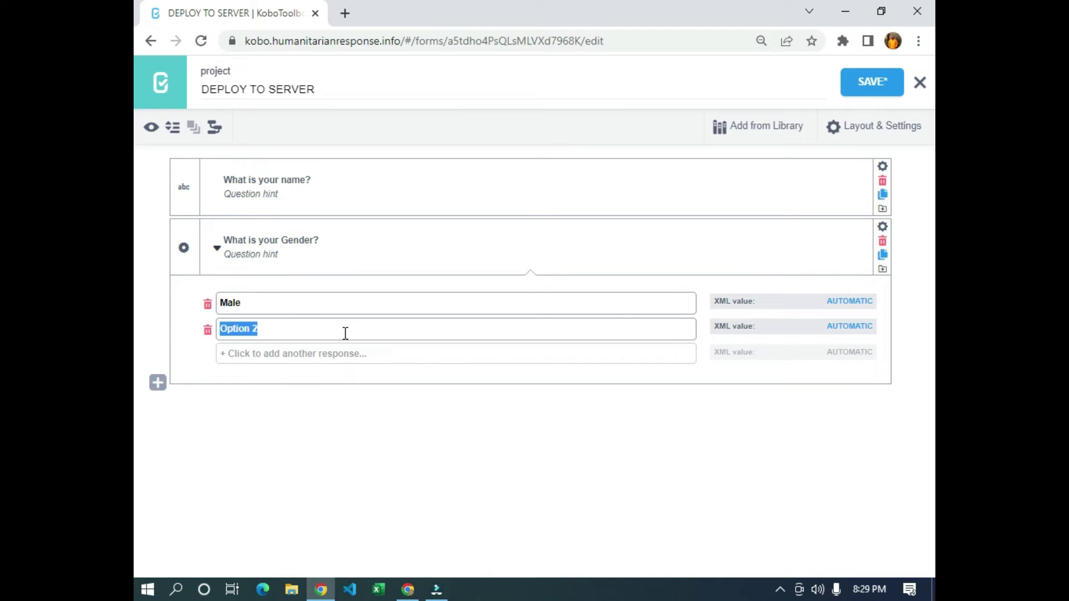
pyautogui.write('Female')
pyautogui.click(871, 82)
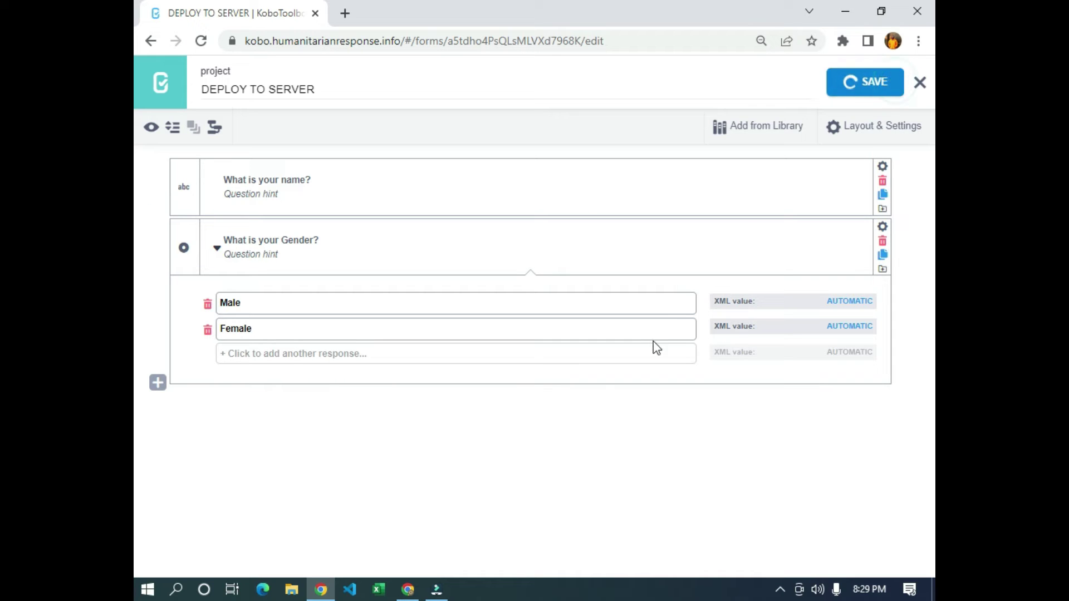
pyautogui.click(217, 248)
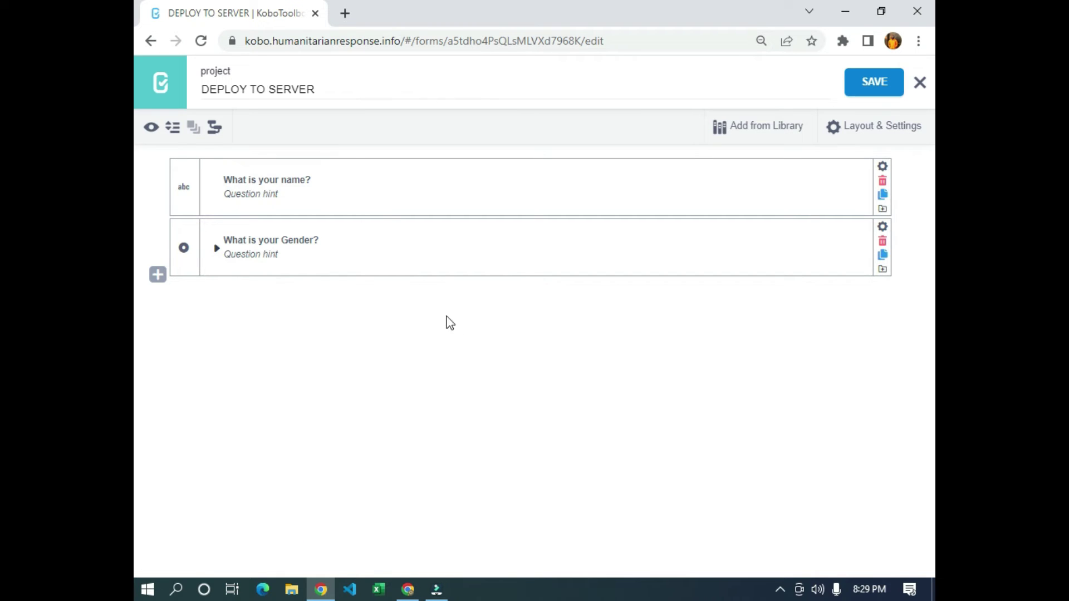
# - Save the form, return to the projects list and open the DEPLOY TO SERVER draft
pyautogui.click(877, 86)
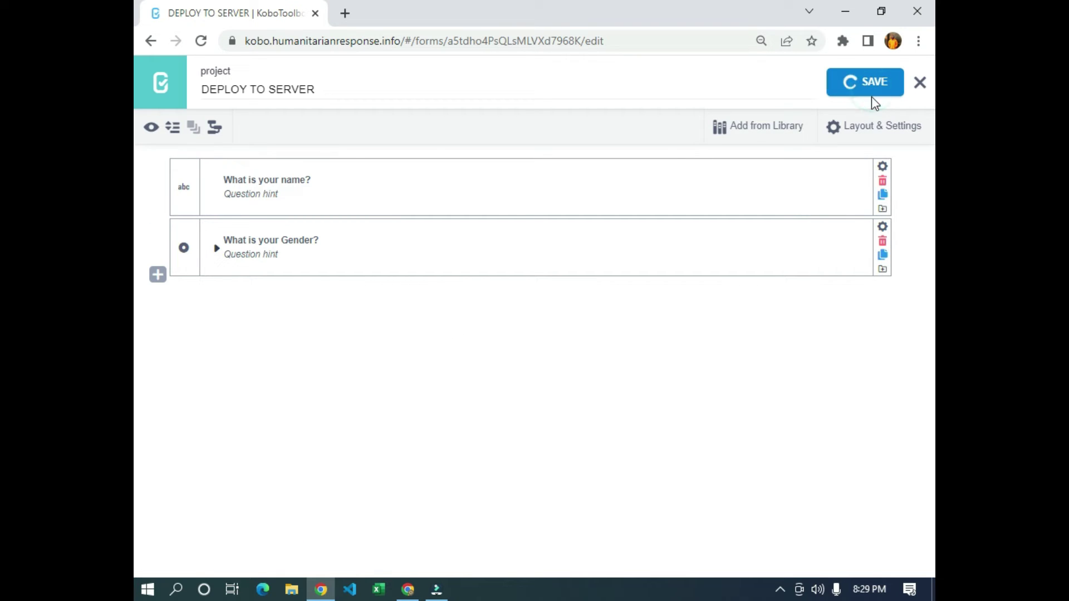
pyautogui.click(162, 93)
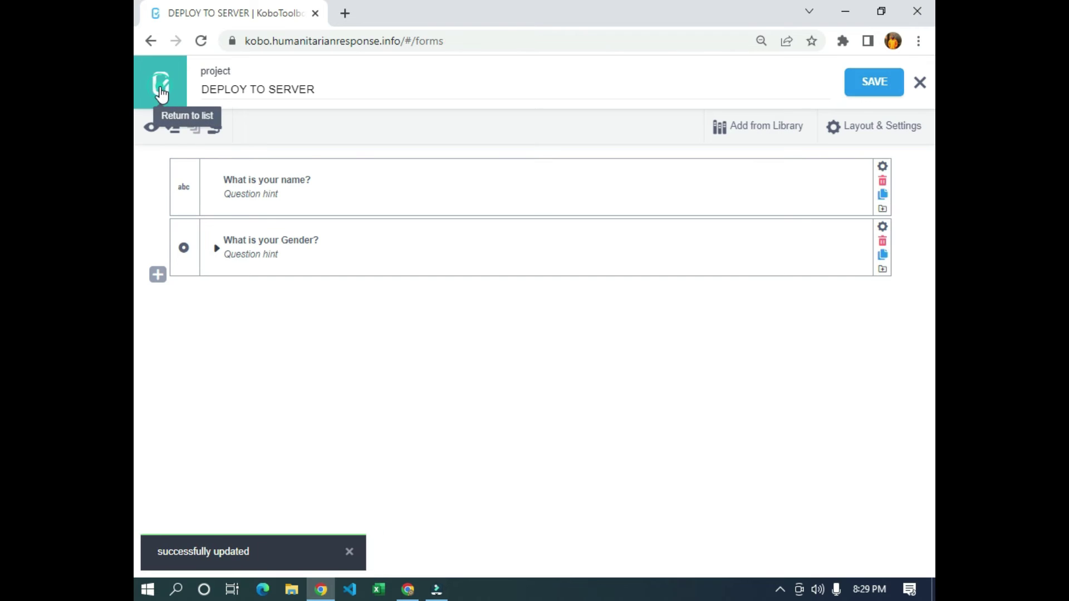
pyautogui.scroll(-5, 458, 315)
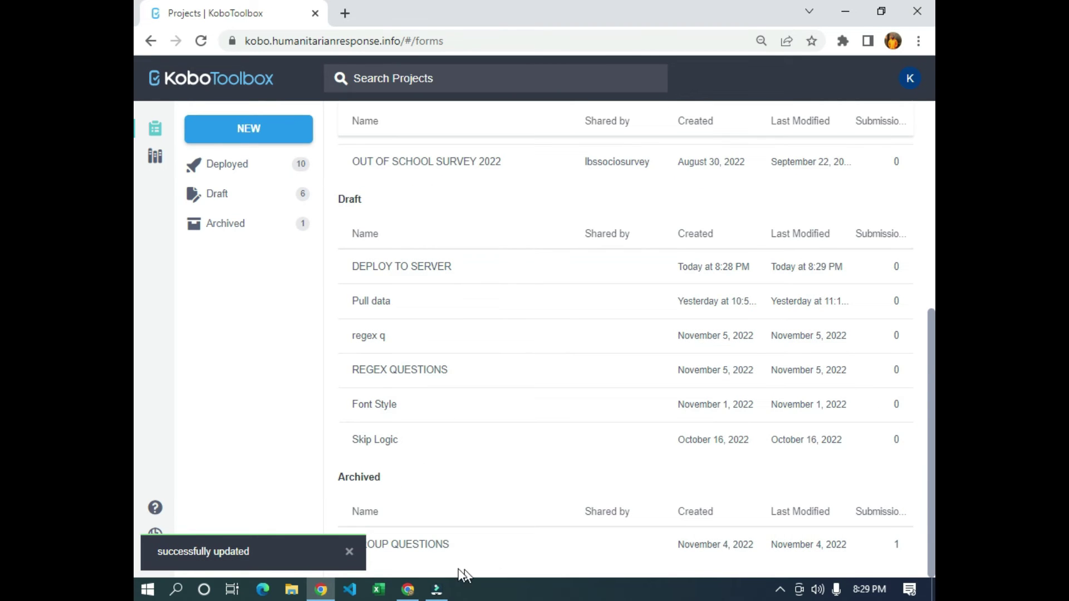
pyautogui.click(347, 550)
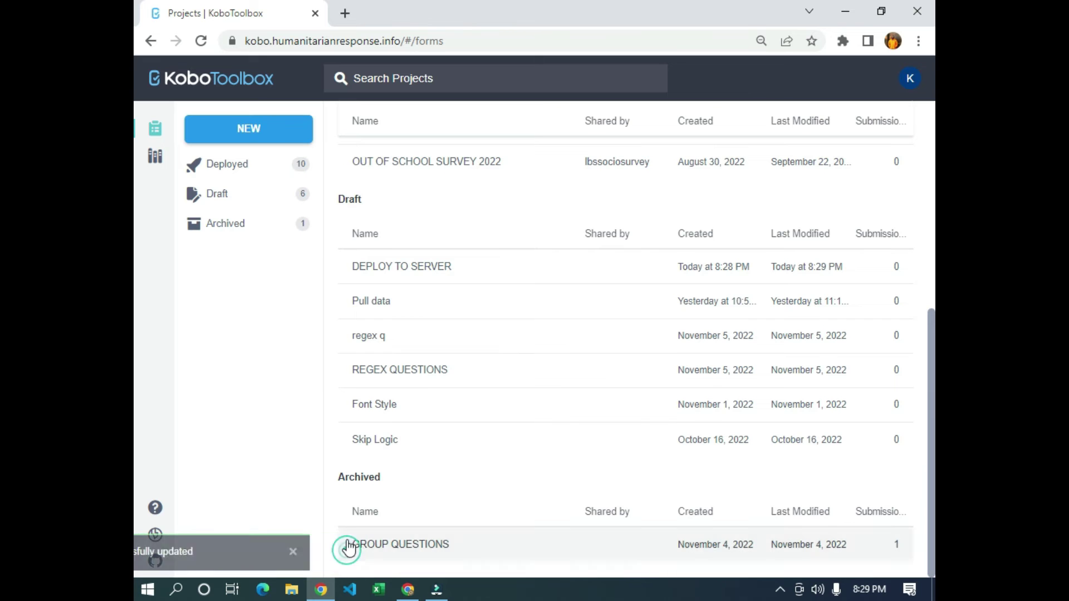
pyautogui.scroll(8, 410, 476)
pyautogui.scroll(-7, 410, 473)
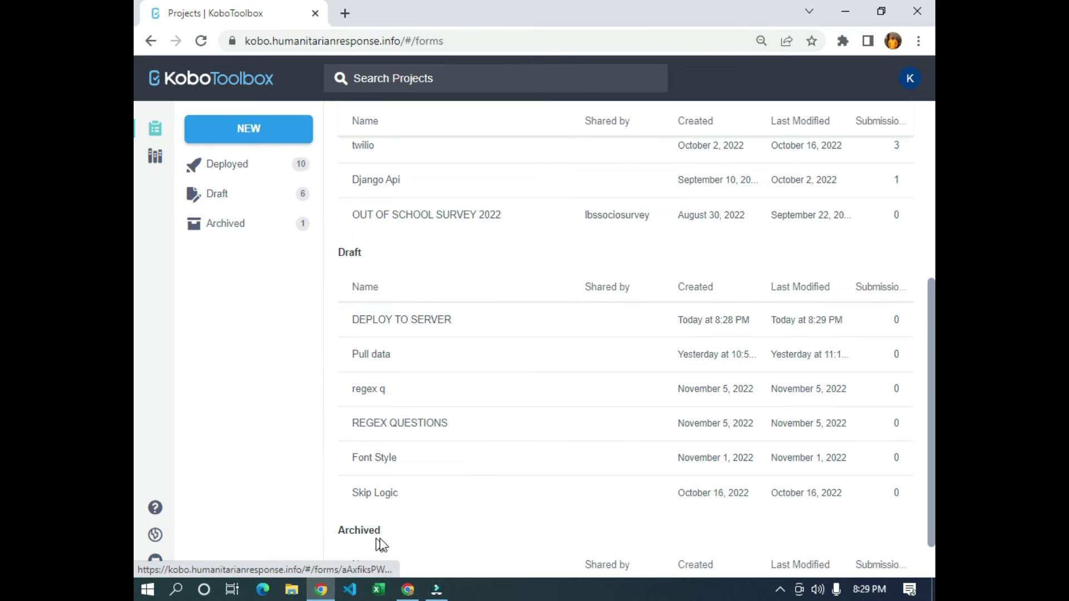
pyautogui.click(504, 321)
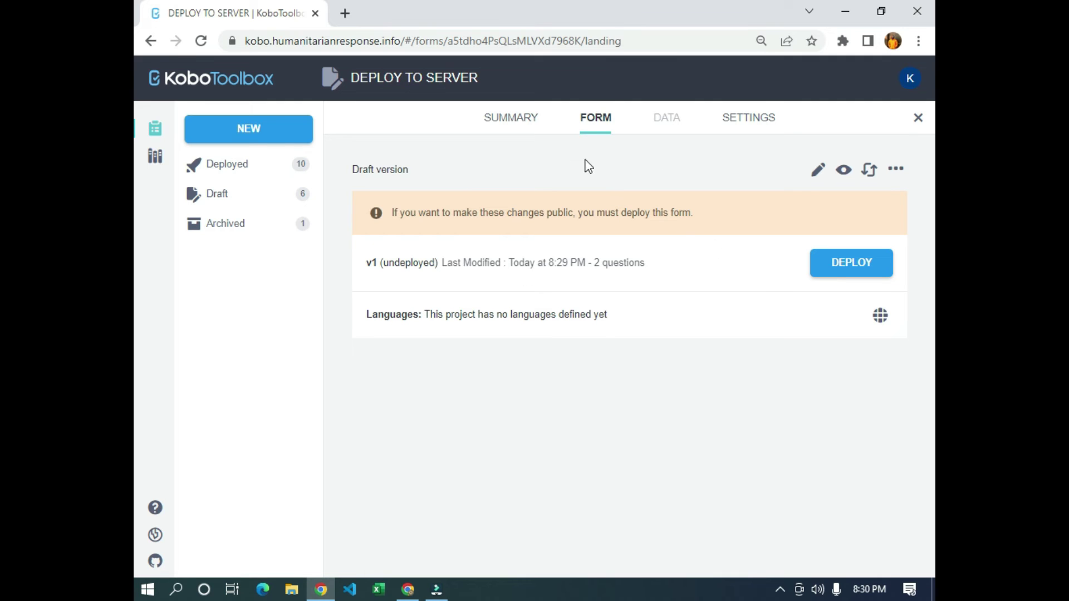
# - Deploy the form from the FORM tab, making v1 the live version
pyautogui.click(595, 118)
pyautogui.click(852, 273)
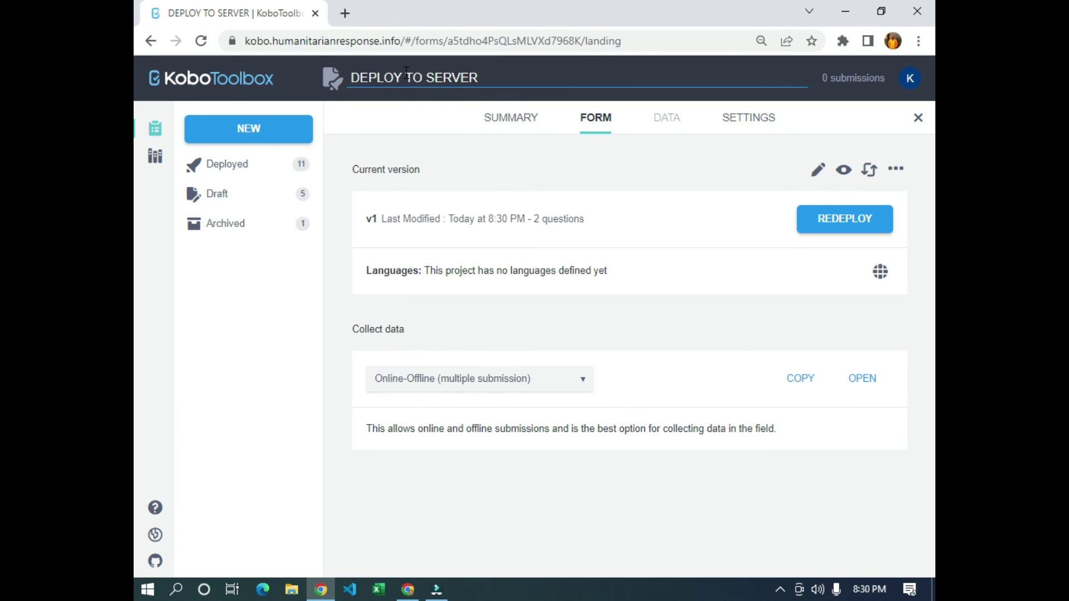
# - Launch the Online-Offline web form in a new browser tab
pyautogui.click(861, 379)
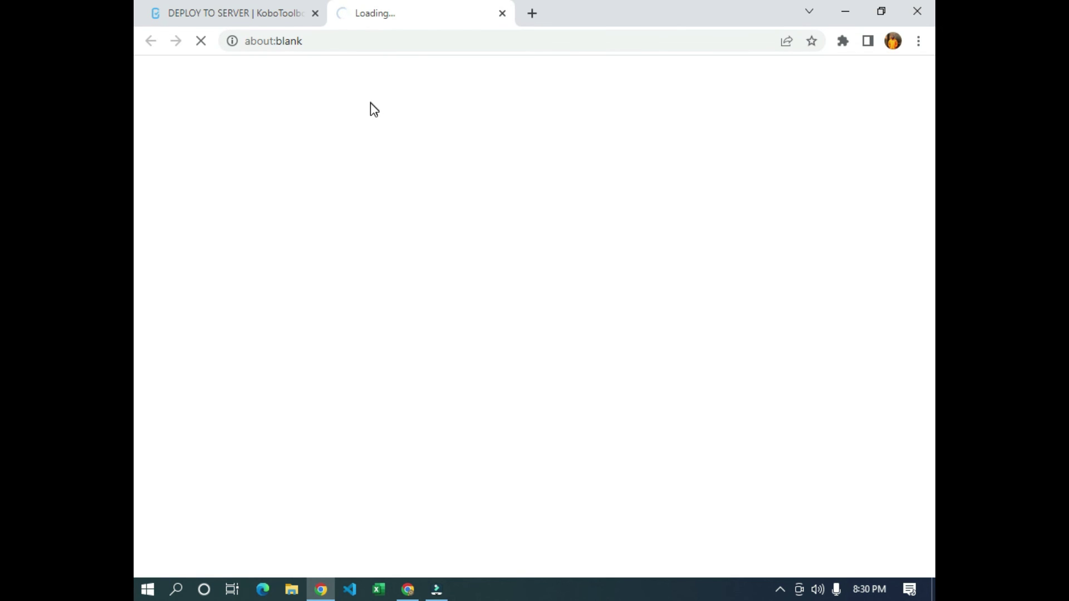